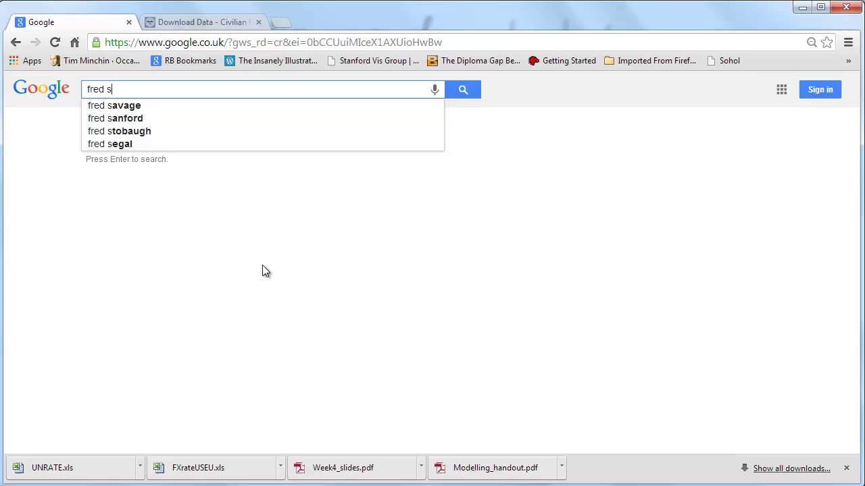
Search Google for 'fred st louis', open FRED and search for the 'unrate' series.
text(t lou)
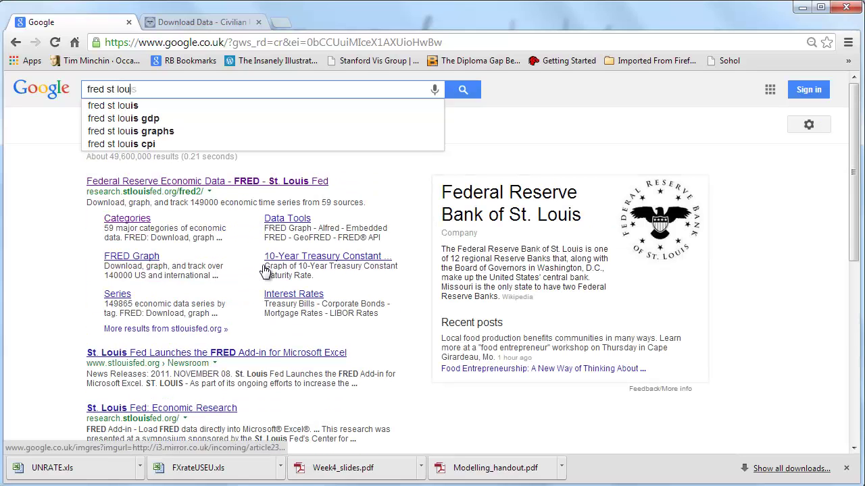
text(is)
key(Return)
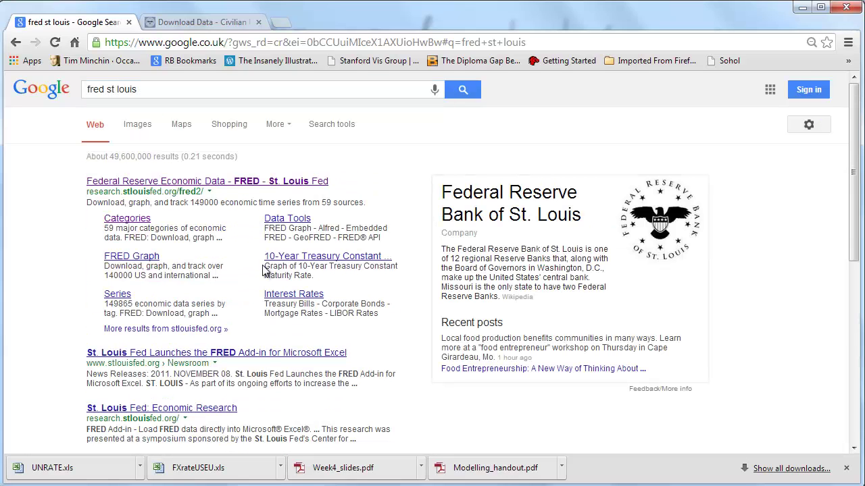
click(121, 183)
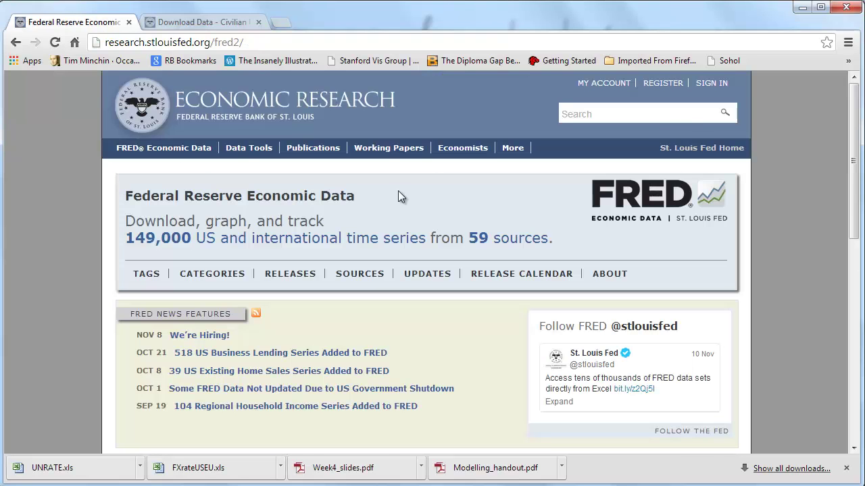
click(659, 115)
text(unrate)
key(Return)
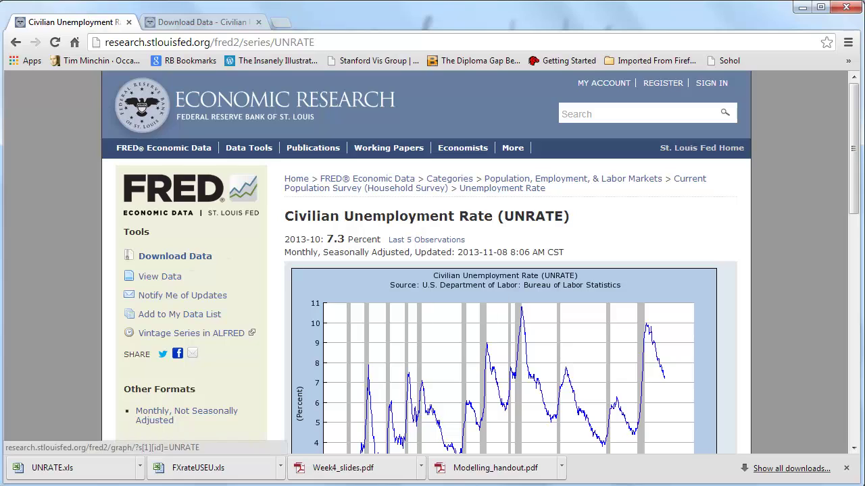
Open the UNRATE Download Data page and change the start date year to 1950.
click(852, 448)
click(853, 449)
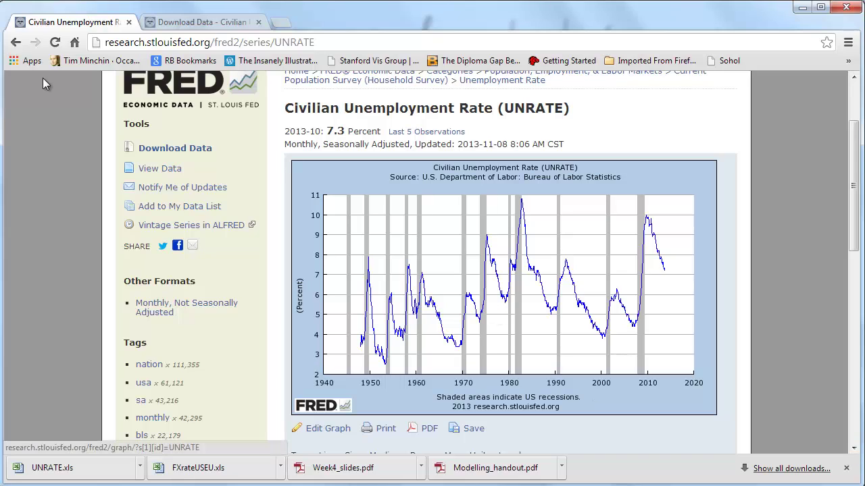
click(168, 149)
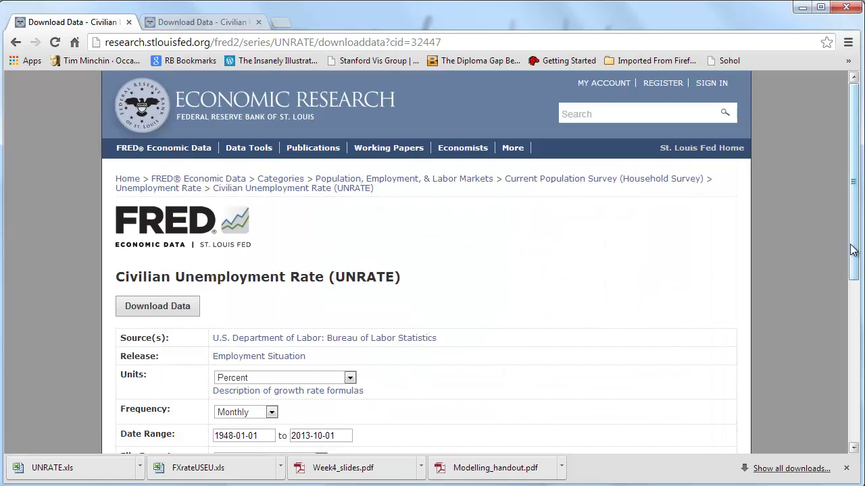
drag(854, 250, 838, 328)
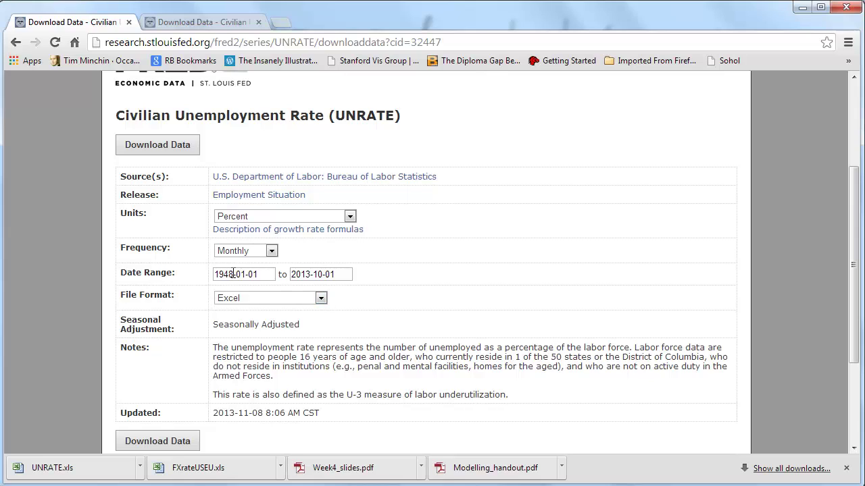
drag(233, 274, 225, 274)
text(50)
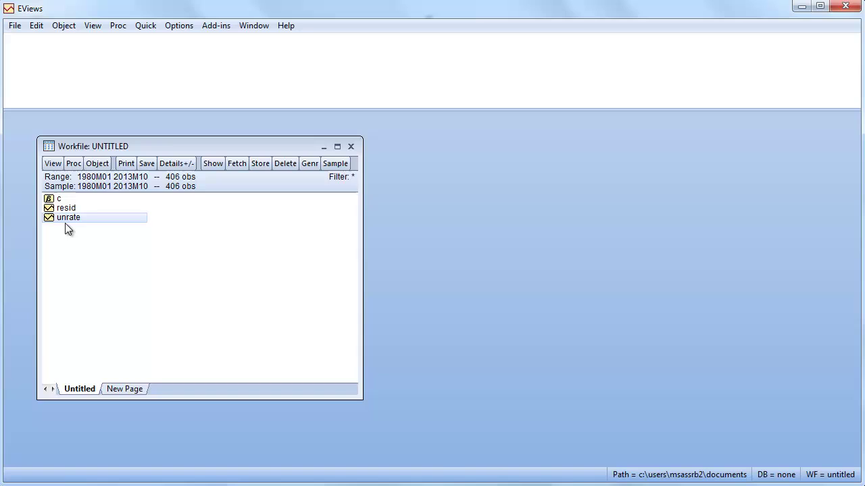
Open the unrate series from the workfile as a maximized line graph.
double_click(66, 217)
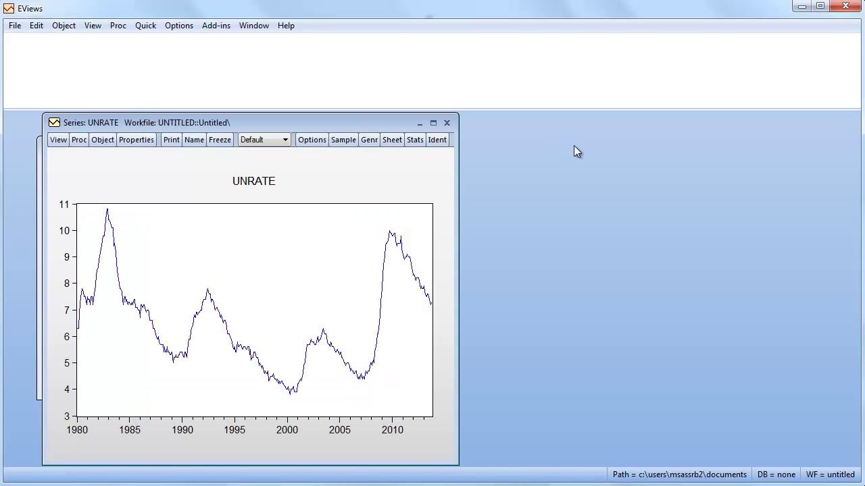
click(433, 123)
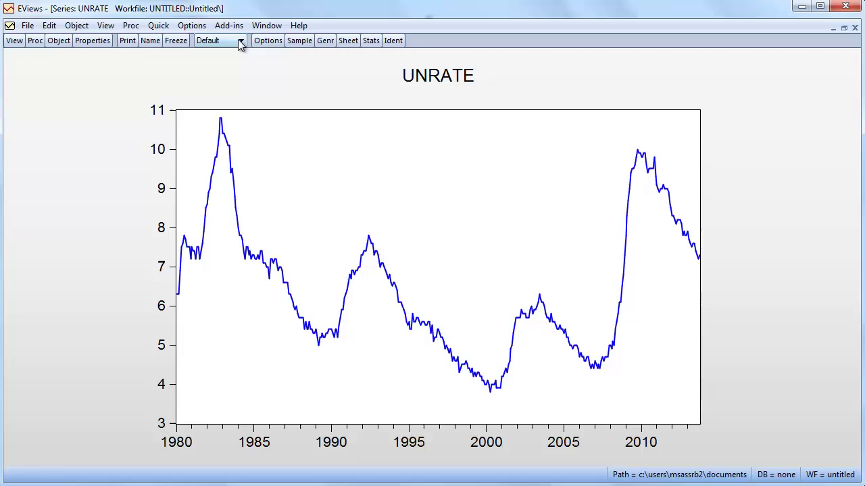
click(158, 25)
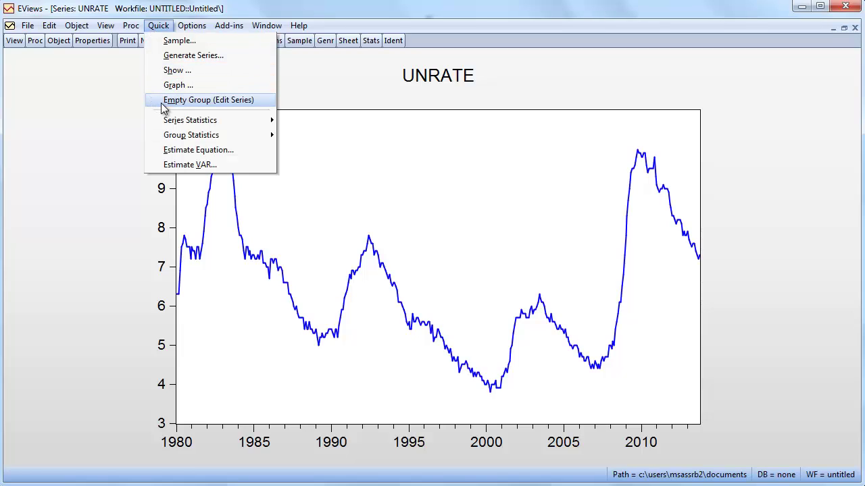
Estimate the least-squares equation 'unrate c unrate(1)'.
click(170, 150)
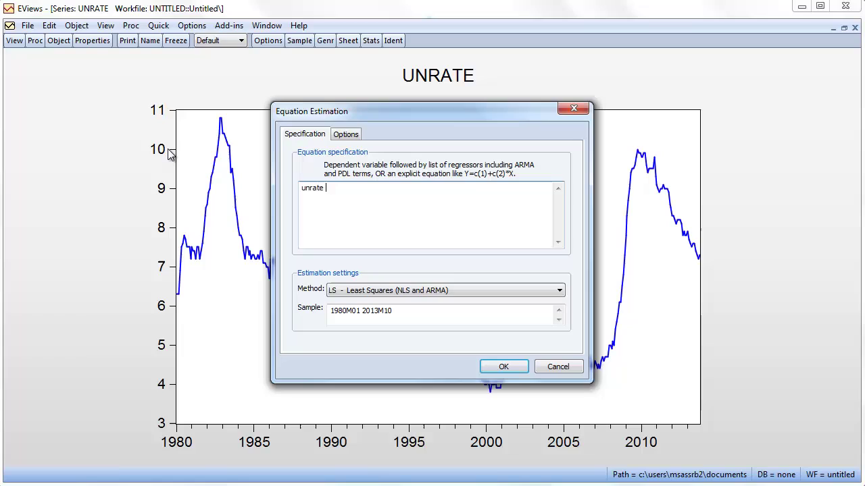
text(c)
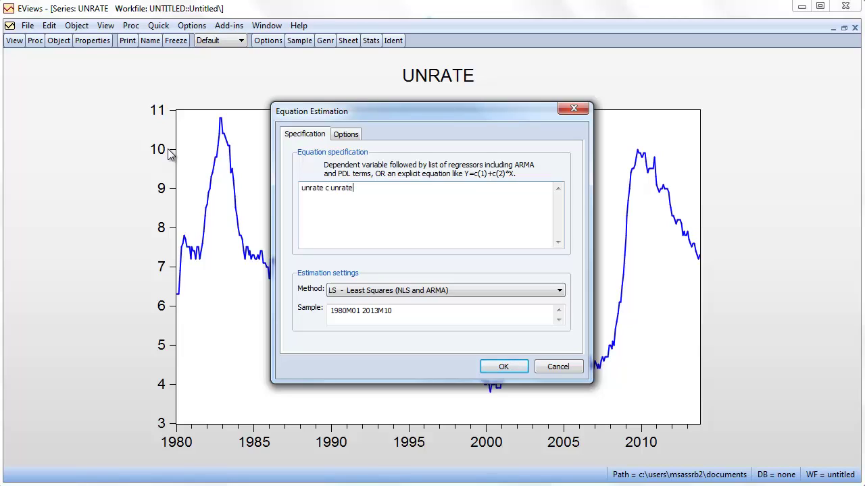
text( unrate(1)
key(Return)
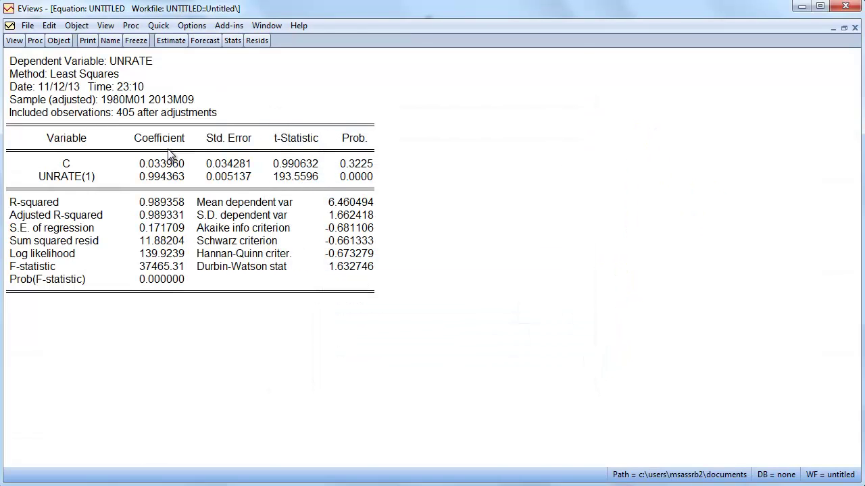
Try the equation's ARMA Structure view and dismiss the missing-ARMA-terms error.
click(12, 40)
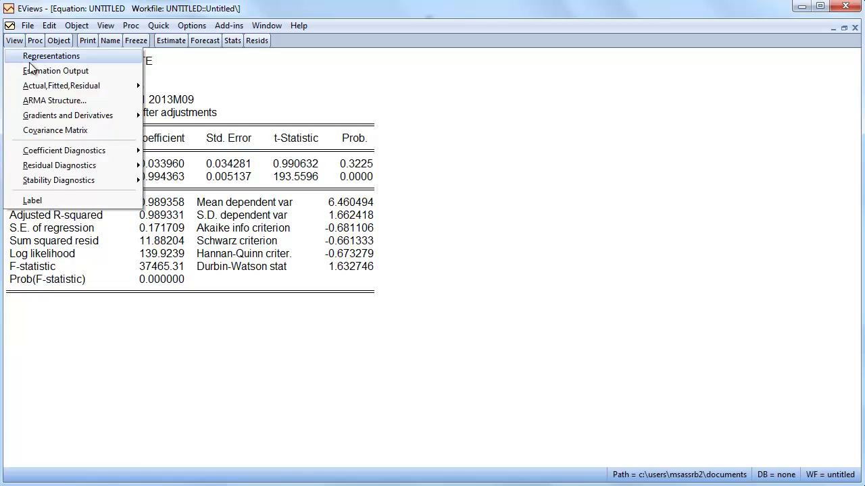
click(62, 101)
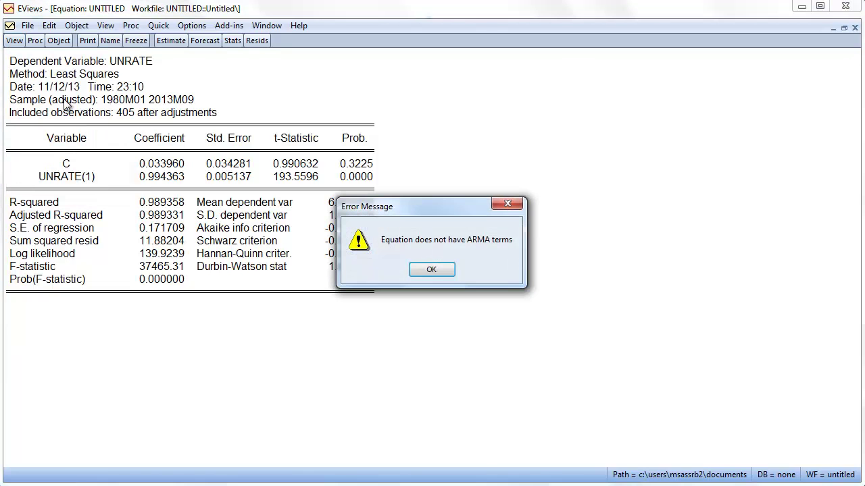
click(431, 269)
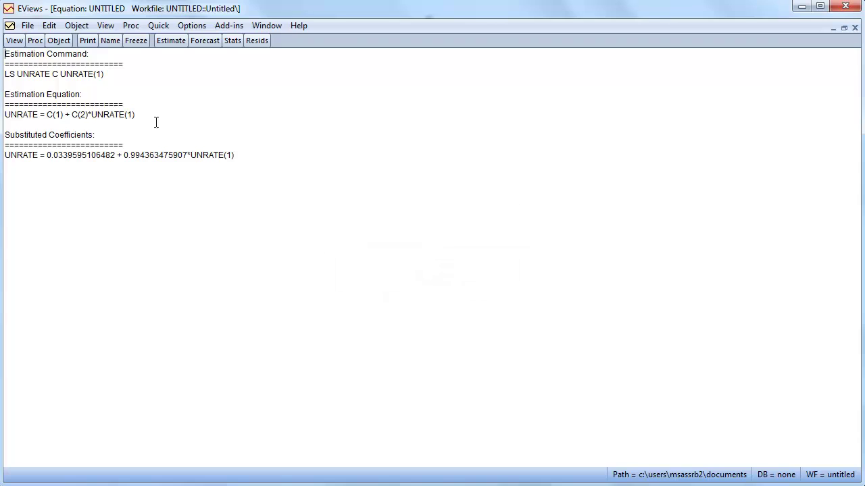
Replace unrate(1) with ar(1) in the specification and re-estimate the equation.
click(169, 40)
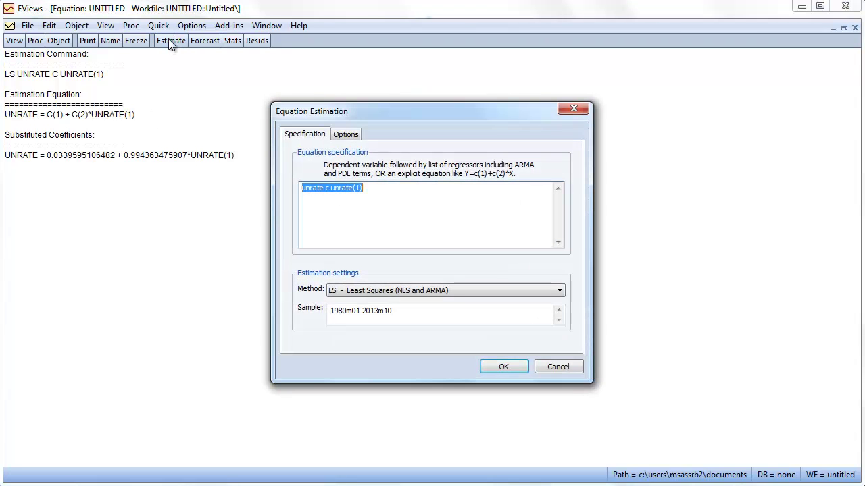
double_click(348, 194)
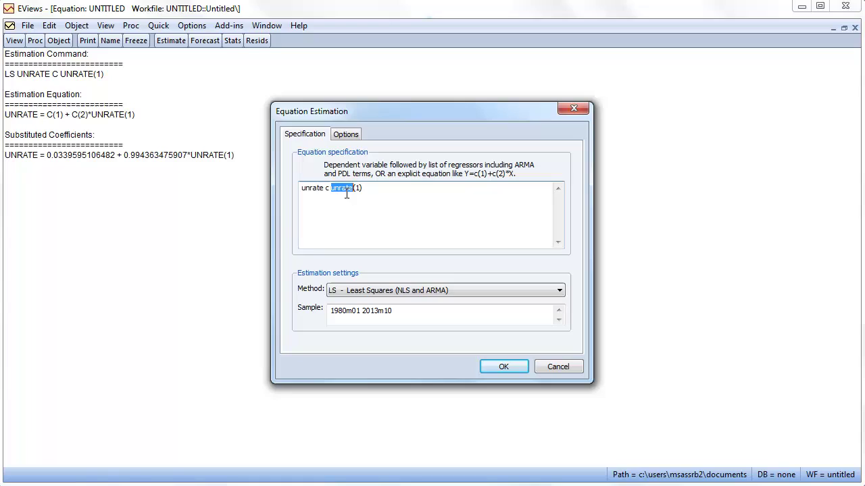
text(ar)
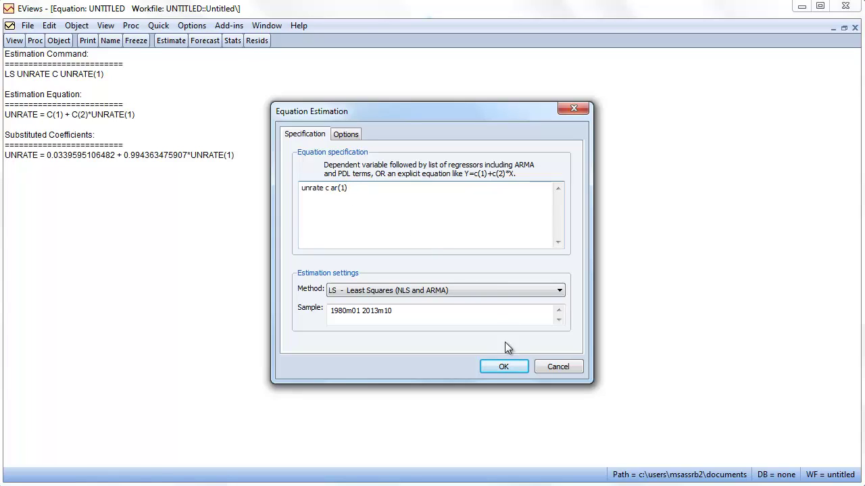
click(501, 368)
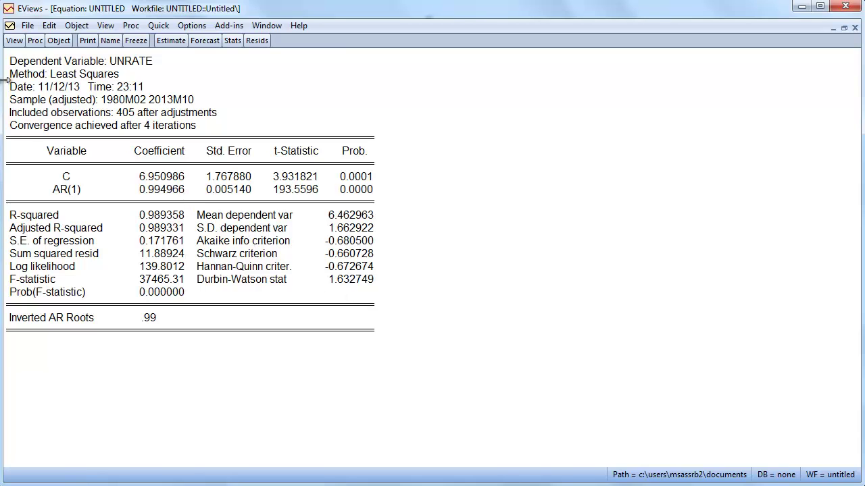
Show the ARMA inverse roots graph for the AR(1) equation.
click(15, 42)
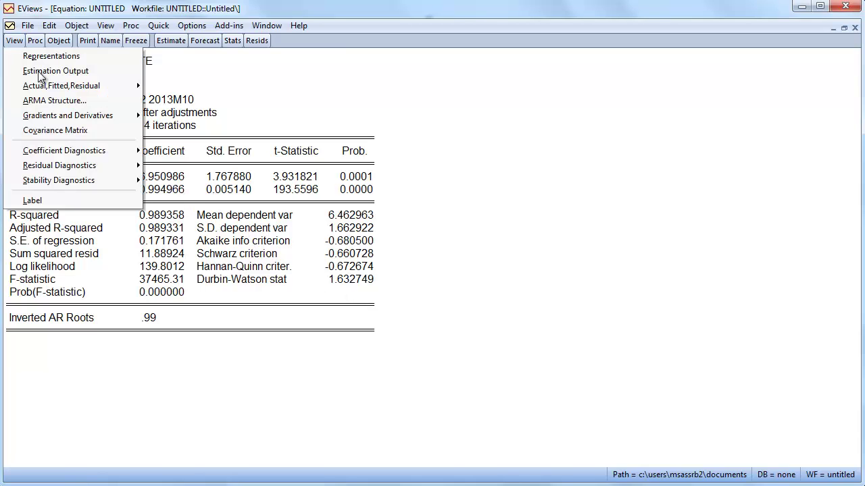
click(57, 101)
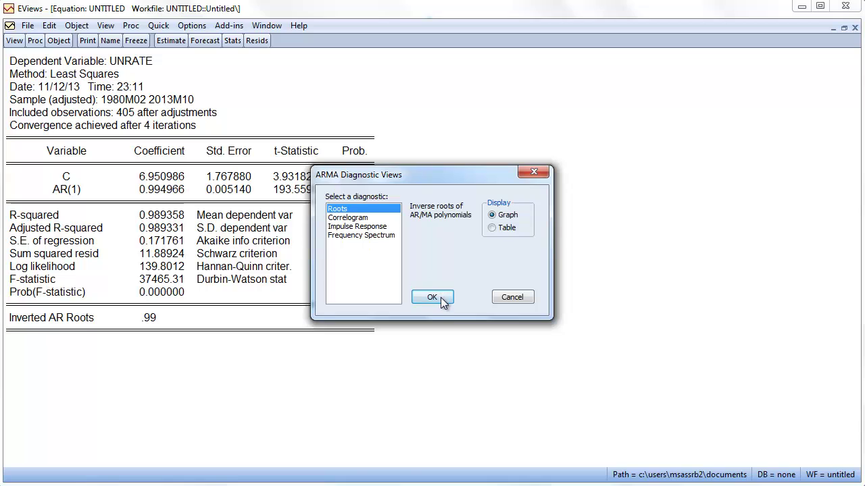
click(441, 300)
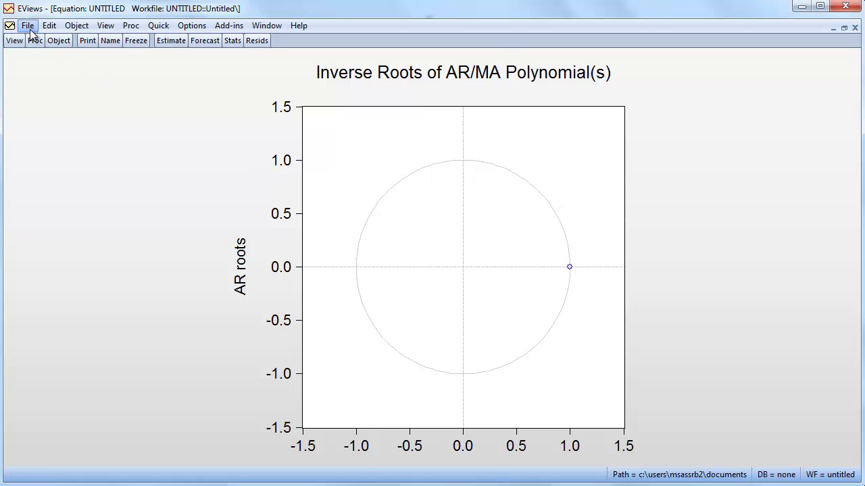
Re-estimate the model as d(unrate) c ar(1) on differenced unemployment.
click(171, 42)
click(301, 188)
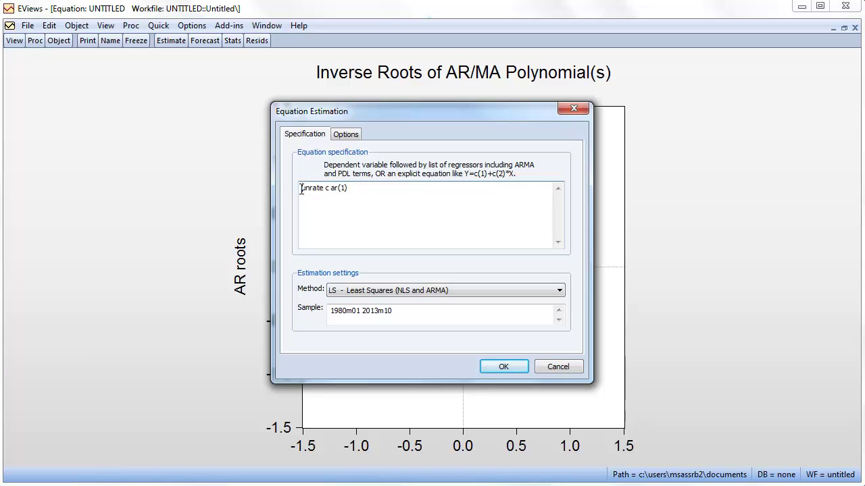
text(d()
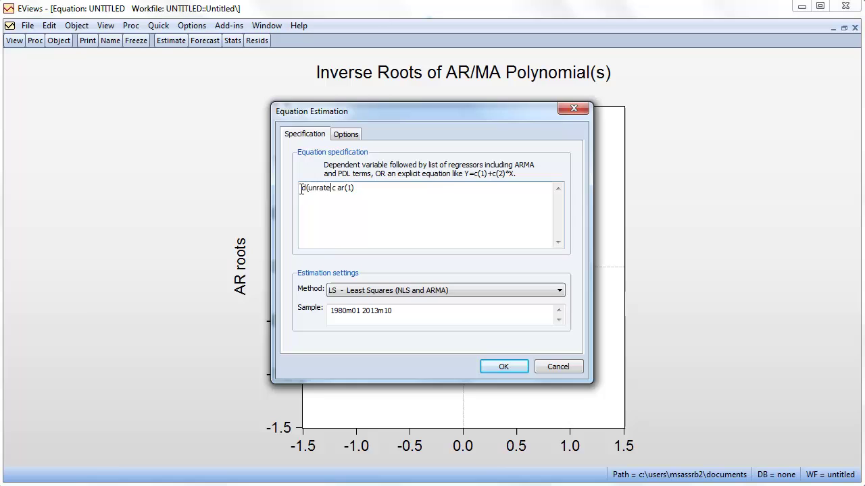
text())
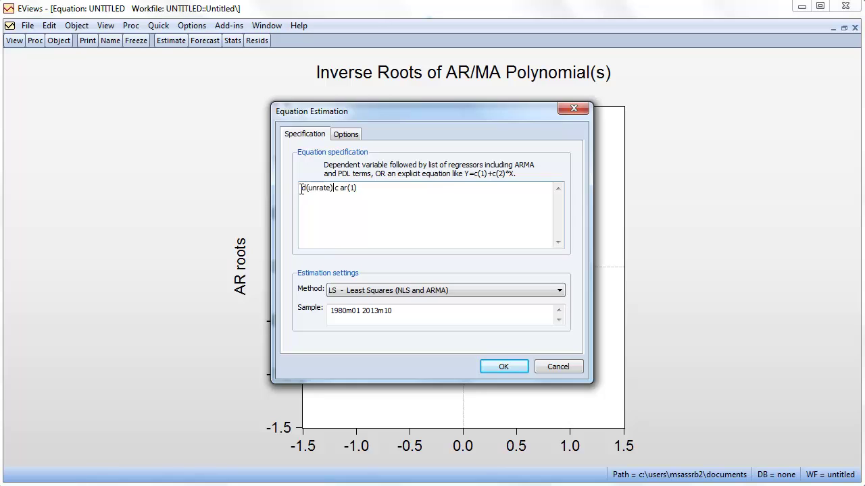
click(500, 367)
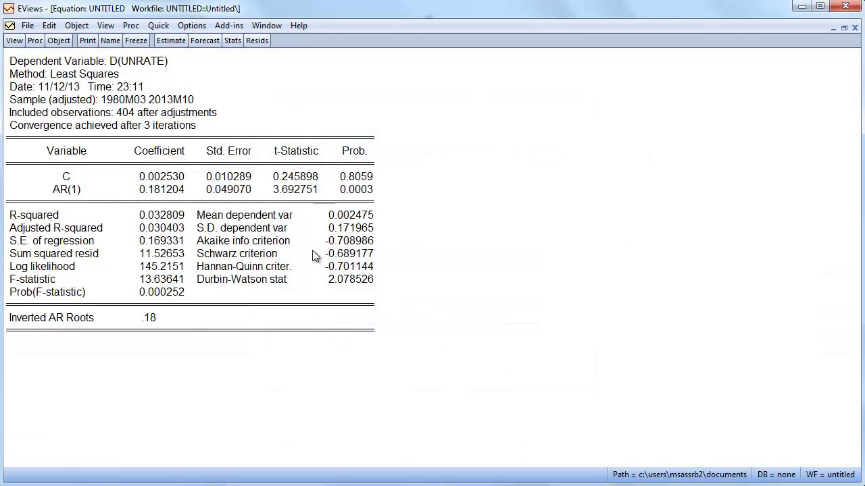
click(28, 25)
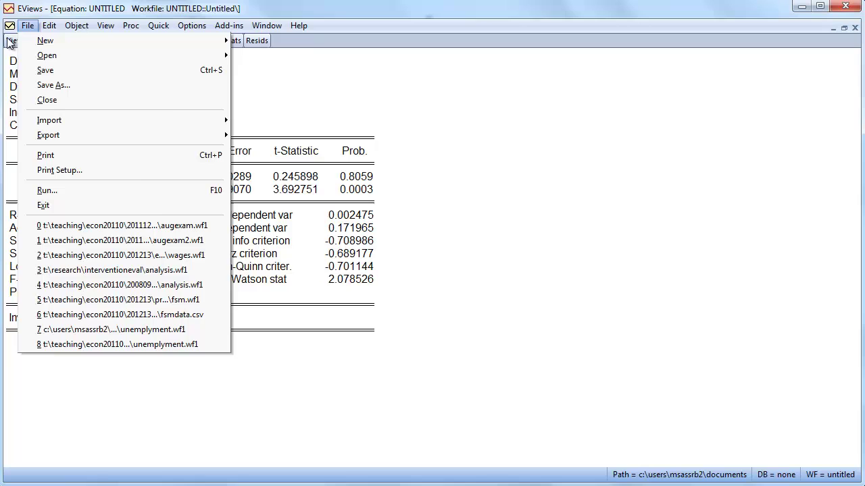
click(14, 41)
click(54, 100)
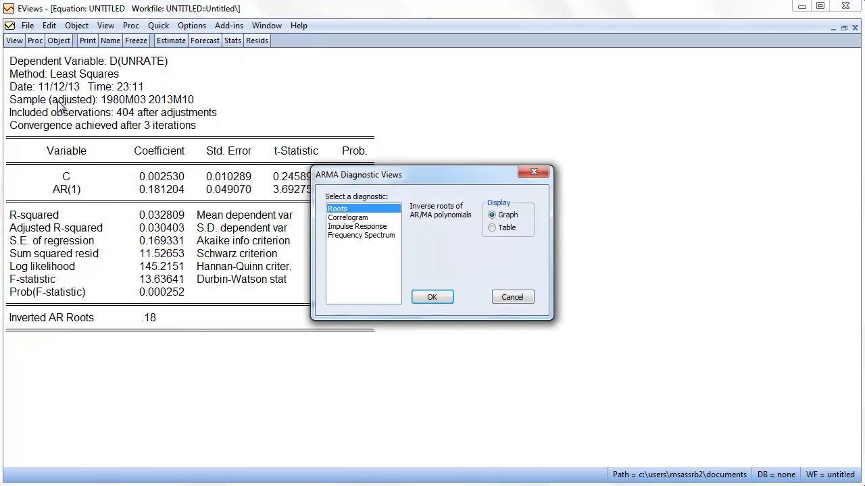
click(432, 297)
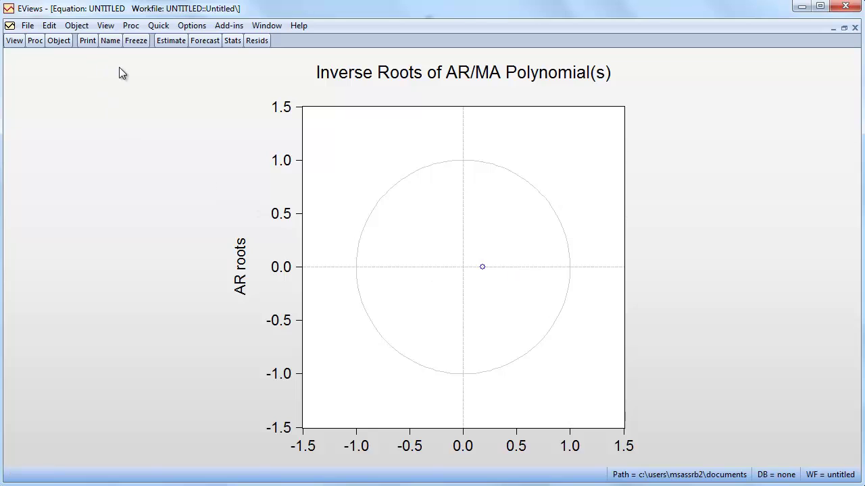
click(171, 41)
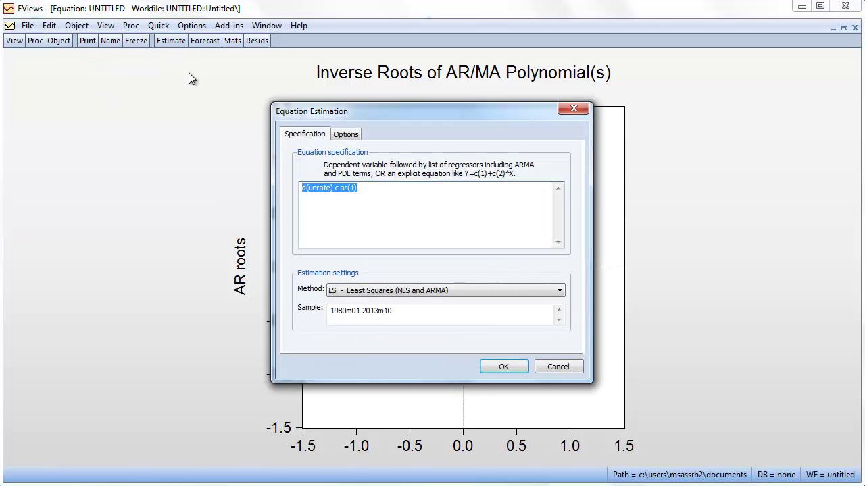
click(504, 369)
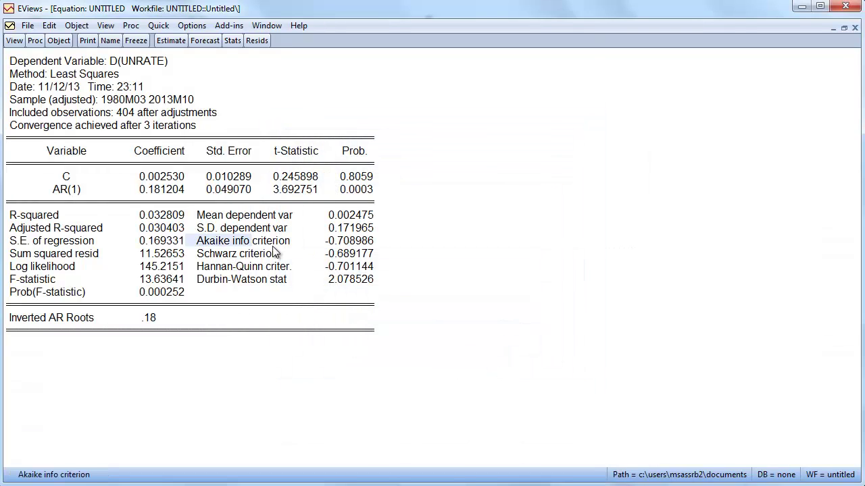
click(351, 251)
click(351, 242)
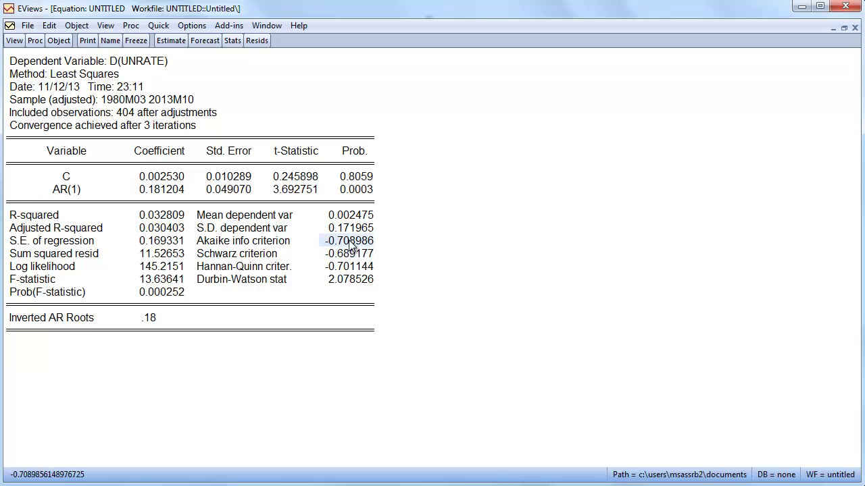
click(347, 257)
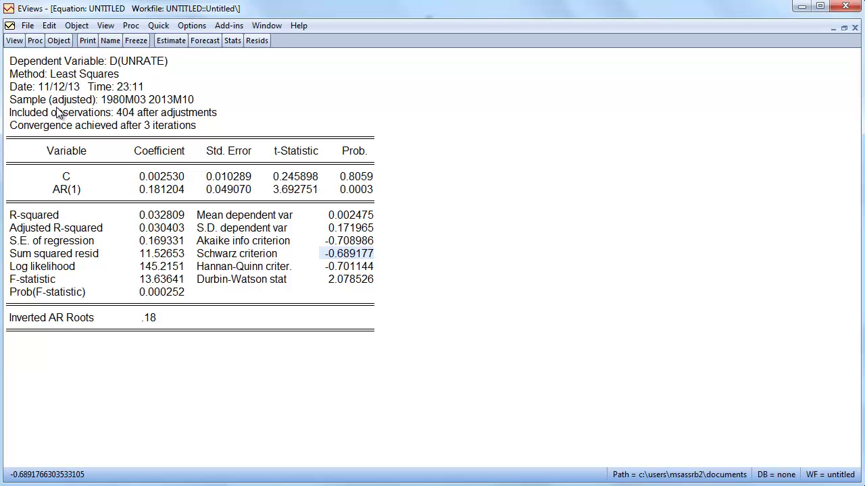
click(133, 101)
click(116, 102)
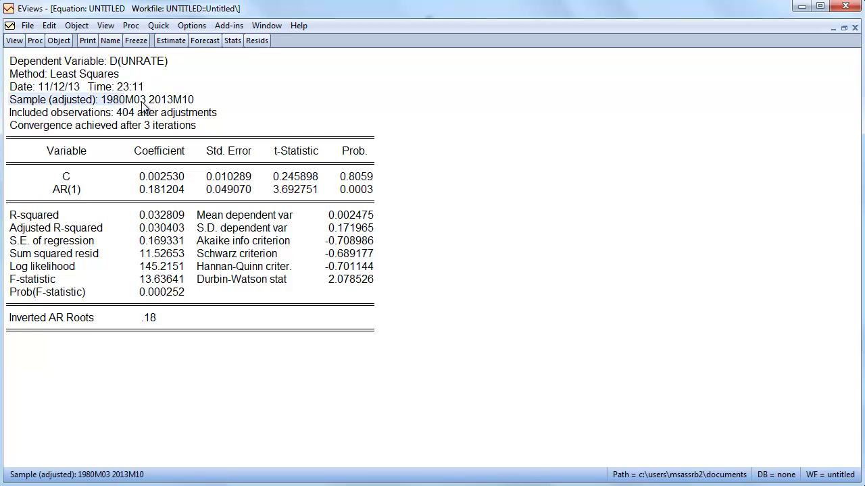
click(143, 104)
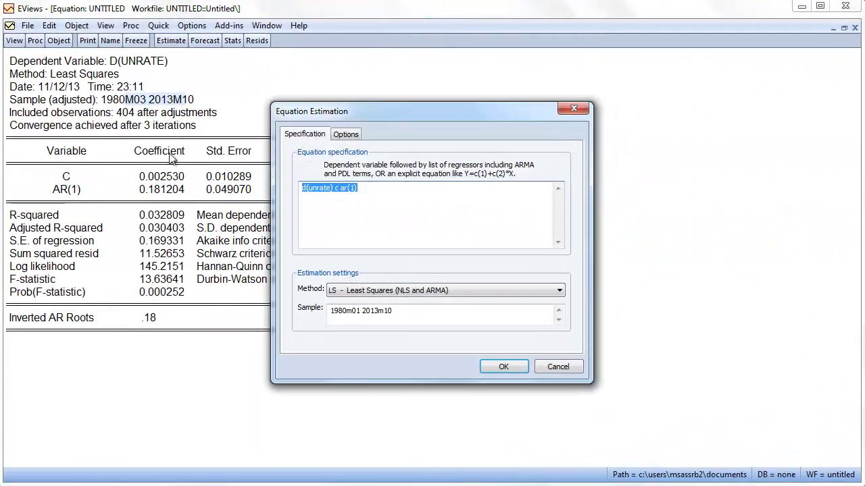
Change the sample start from 1980m01 to 1980m06 and re-estimate the D(UNRATE) AR(1) model.
click(359, 311)
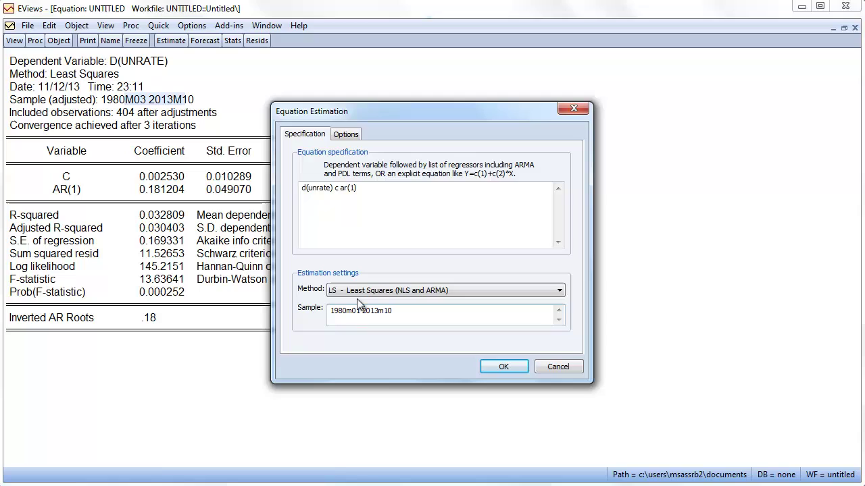
key(BackSpace)
text(6)
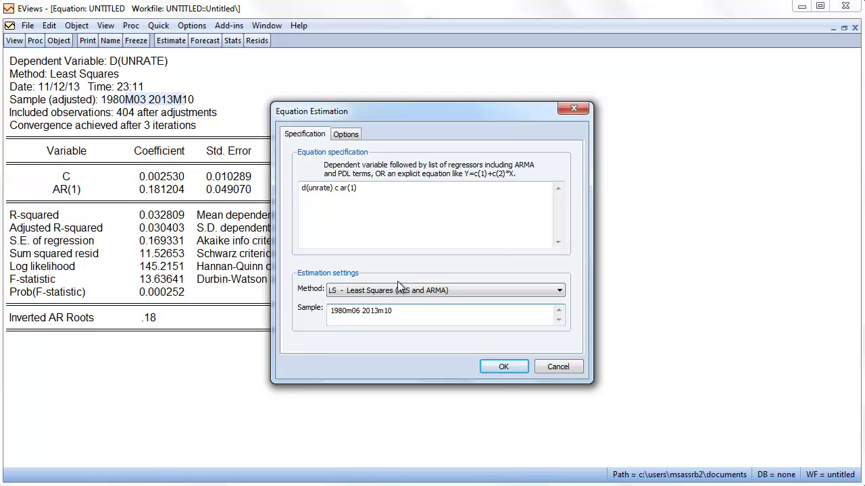
click(502, 369)
click(503, 366)
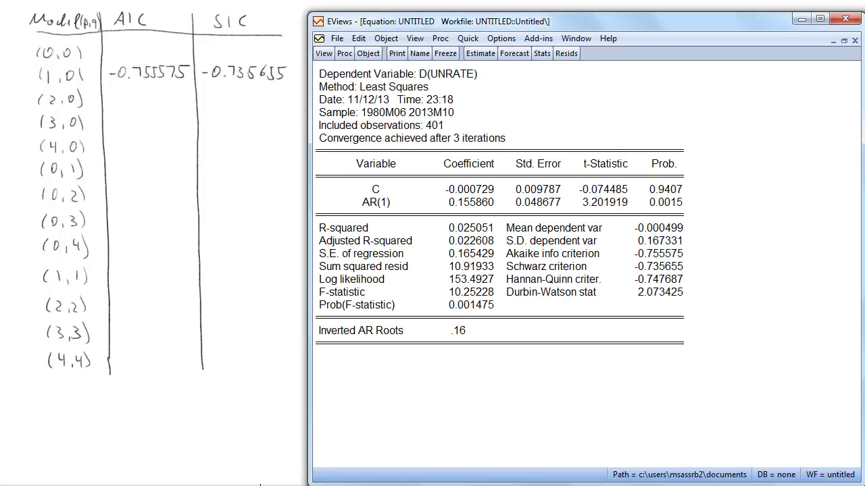
Delete ar(1) from the specification and estimate D(UNRATE) on a constant alone.
click(481, 54)
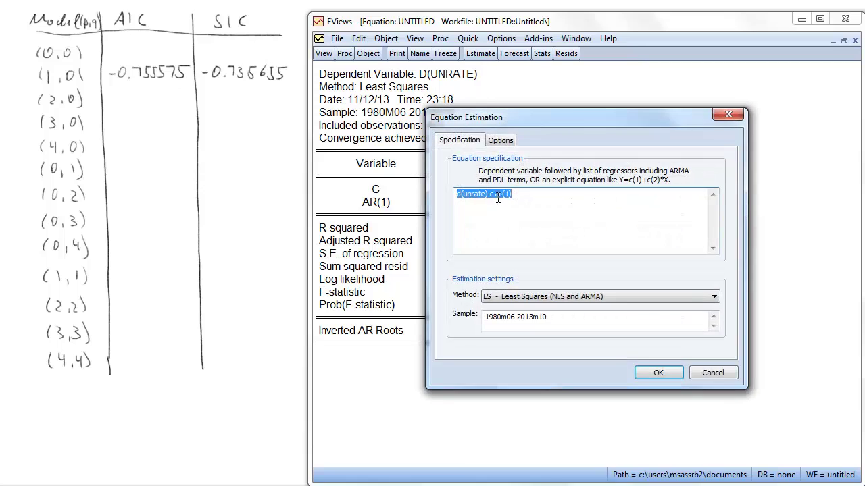
click(498, 199)
drag(493, 194, 520, 194)
key(BackSpace)
key(Return)
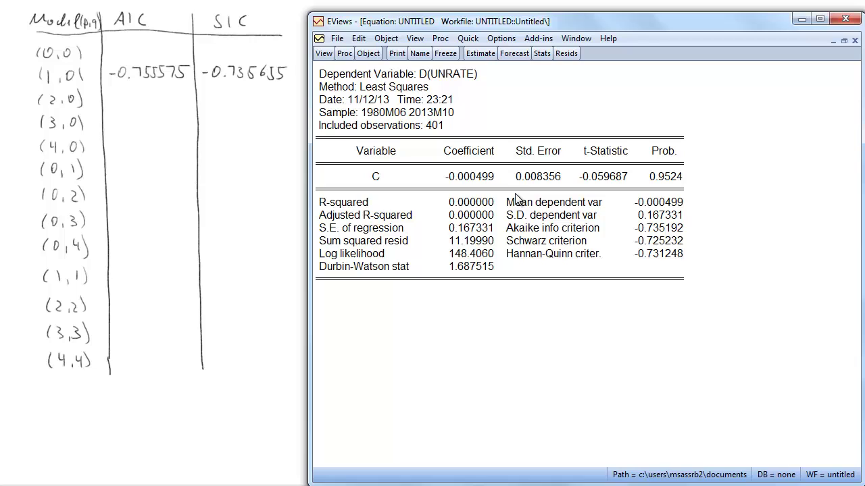